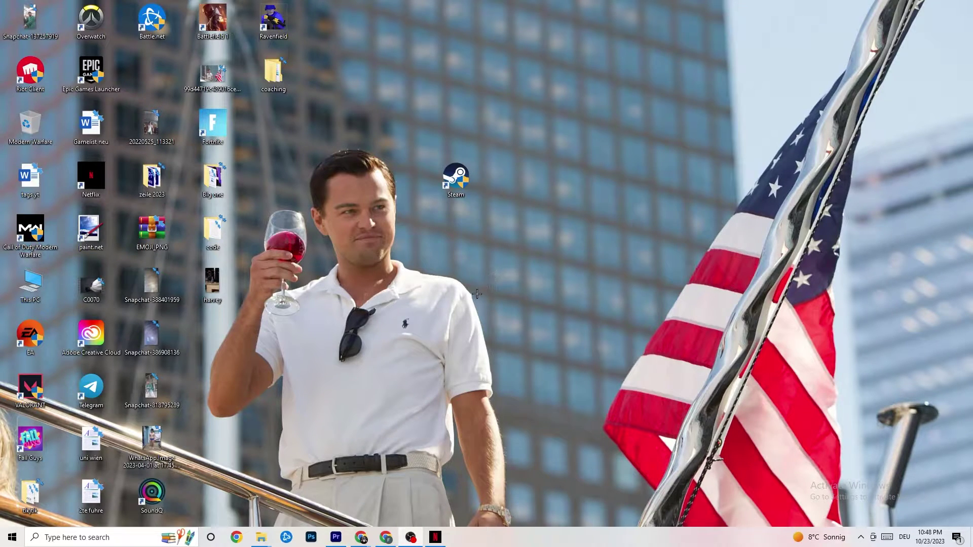
# - Open the Update & Security settings, check the Windows Update and Troubleshoot pages, and minimize the Settings window
pyautogui.click(2, 544)
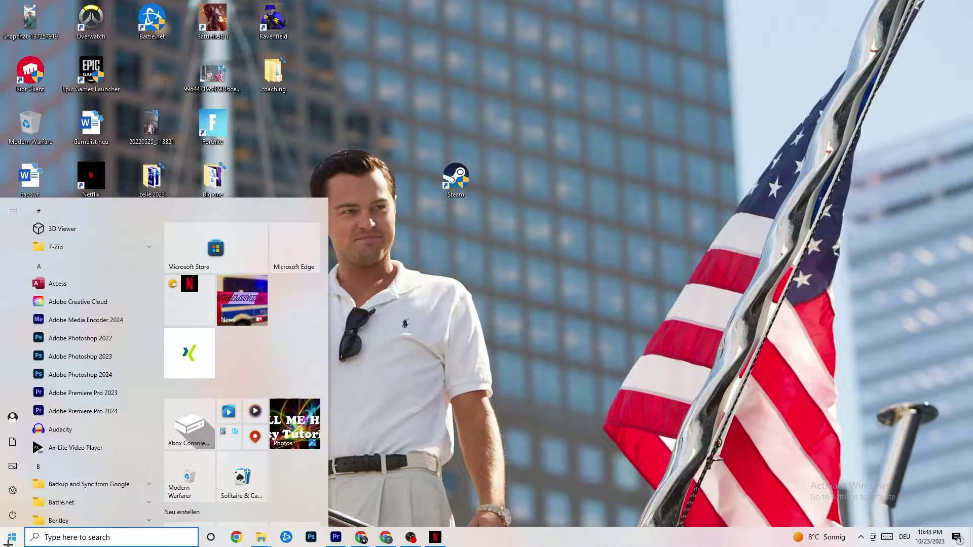
pyautogui.click(13, 490)
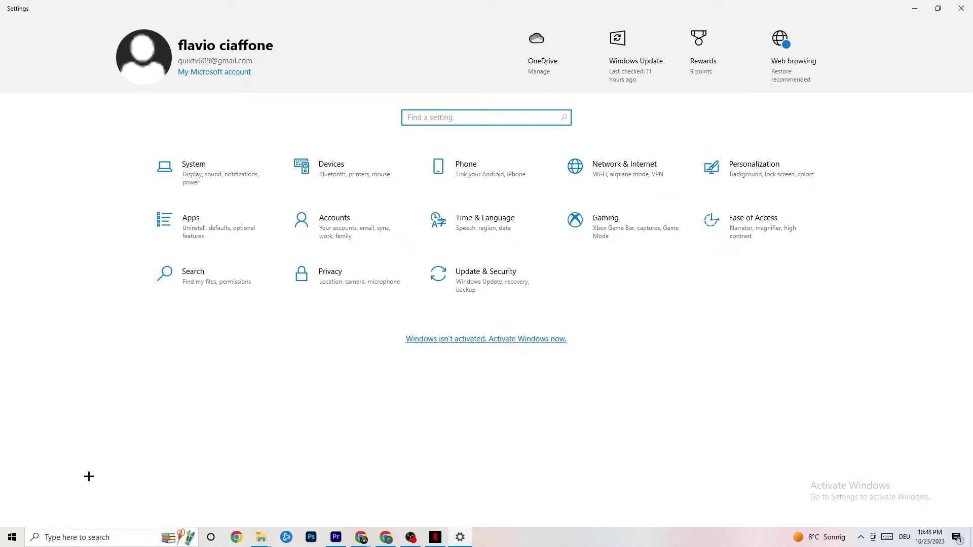
pyautogui.click(471, 292)
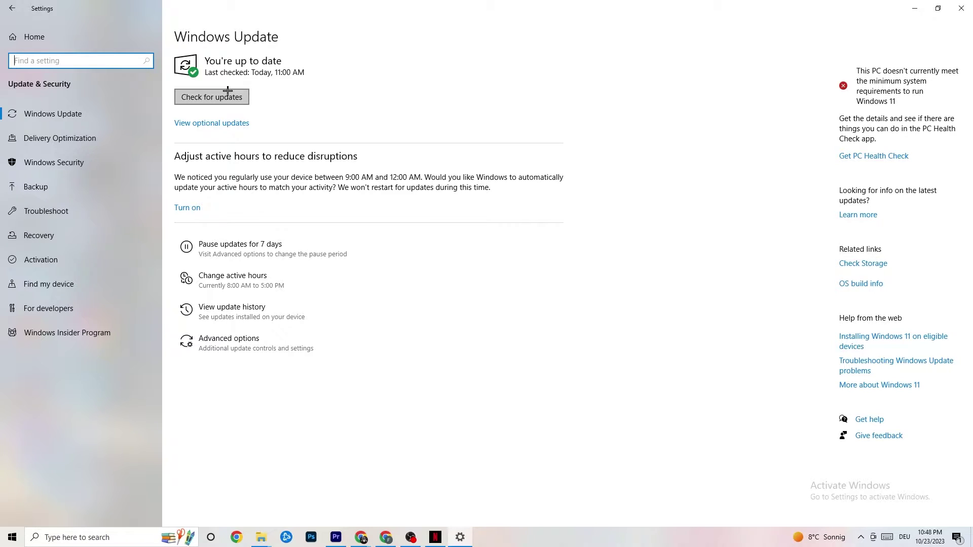
pyautogui.click(224, 58)
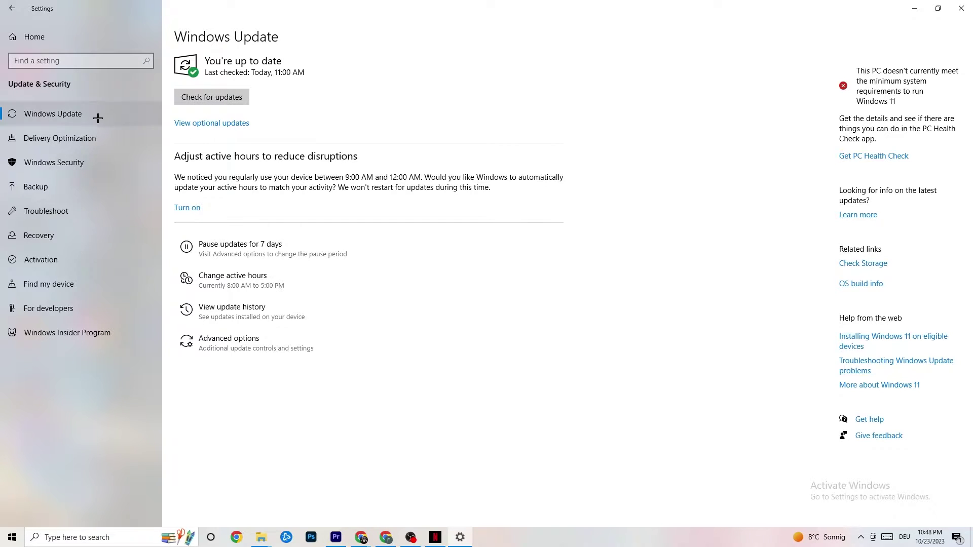
pyautogui.click(60, 211)
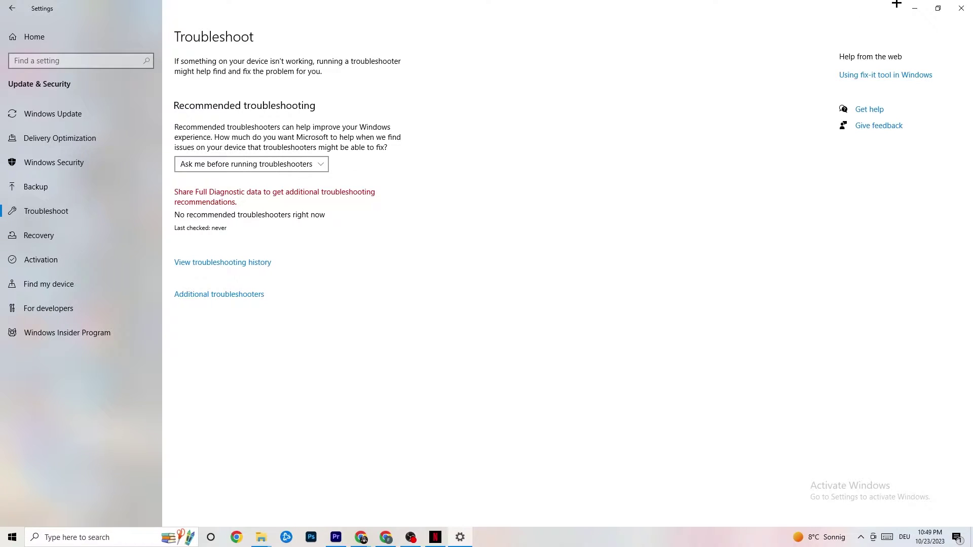
pyautogui.click(916, 5)
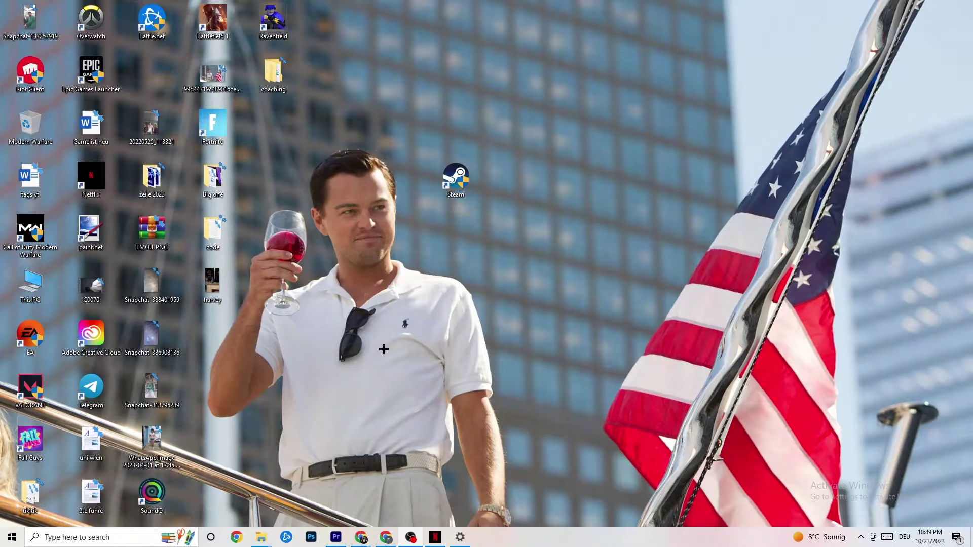
pyautogui.moveTo(451, 182); pyautogui.dragTo(483, 229)
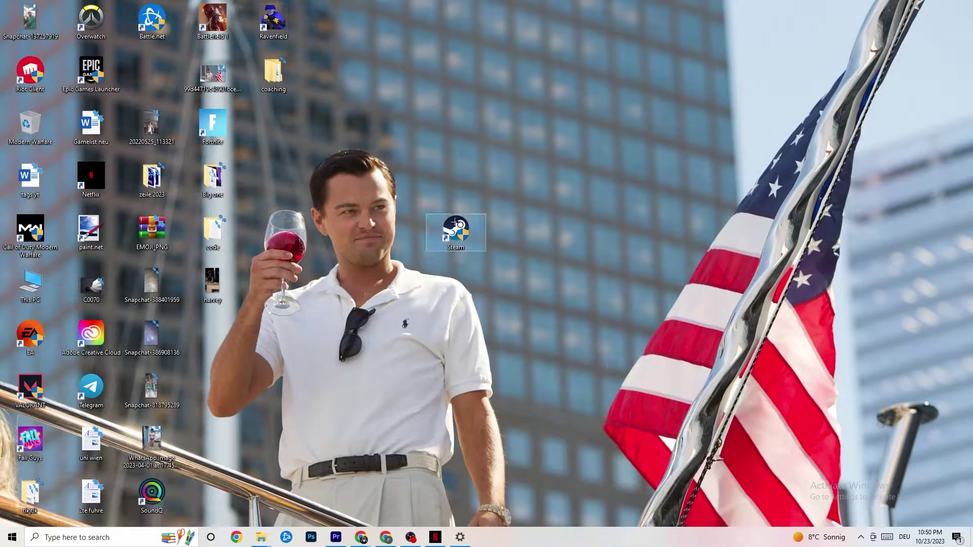
pyautogui.rightClick(462, 230)
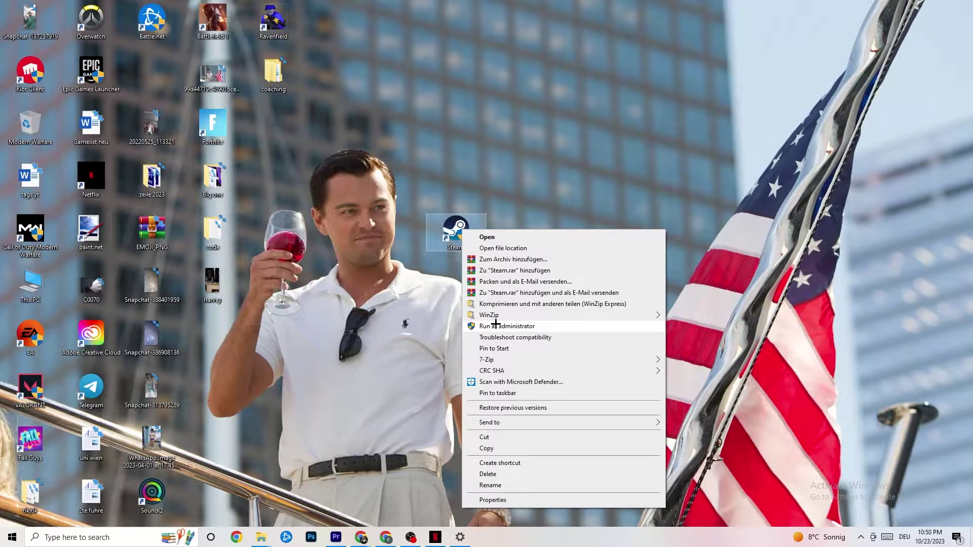
pyautogui.click(371, 306)
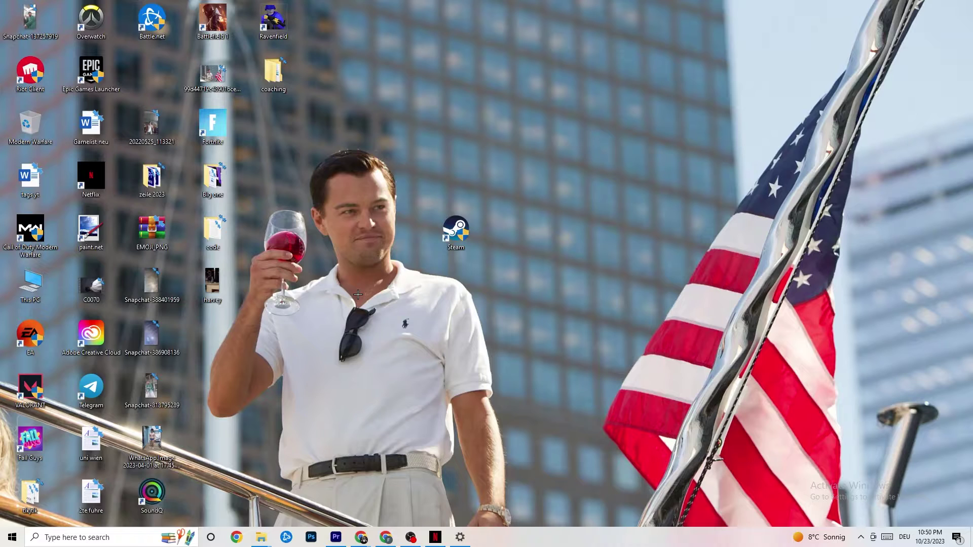
pyautogui.moveTo(447, 227); pyautogui.dragTo(447, 174)
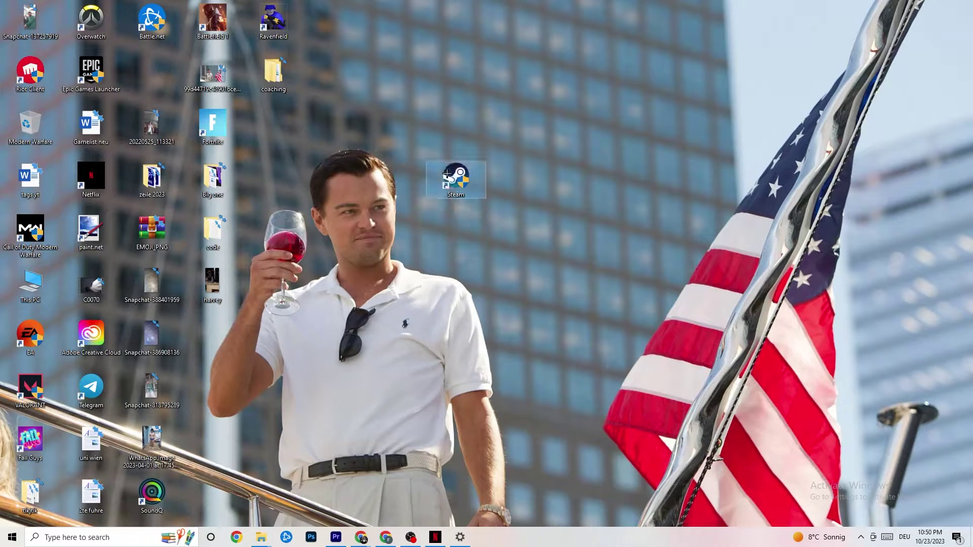
# - Open the Steam shortcut's properties, review its compatibility settings and the available Windows compatibility modes, and accept the dialog
pyautogui.rightClick(447, 175)
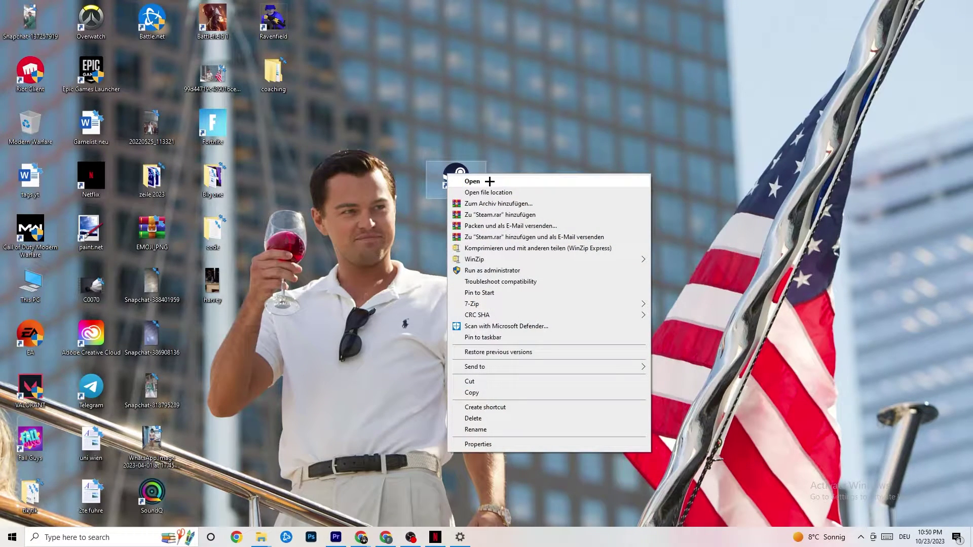
pyautogui.click(486, 445)
pyautogui.moveTo(521, 179); pyautogui.dragTo(472, 87)
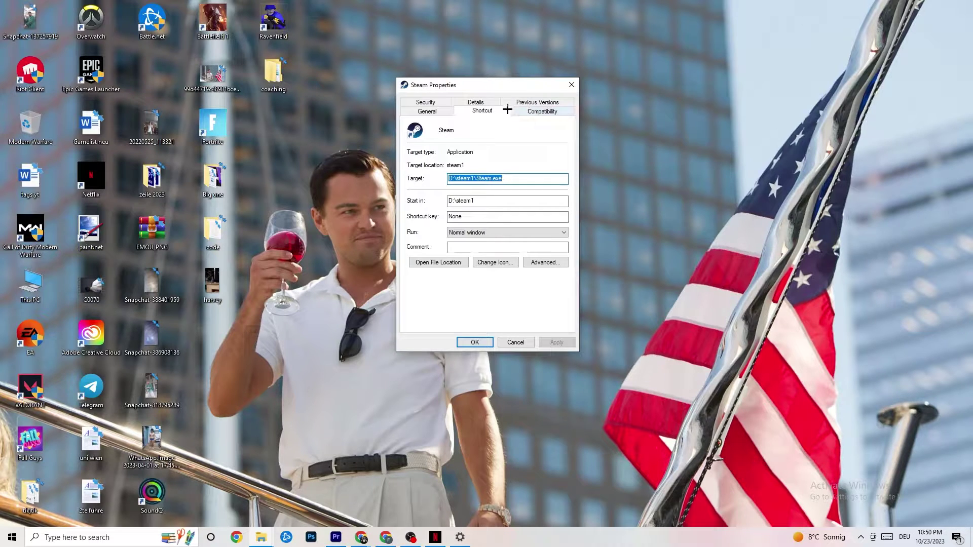
pyautogui.click(538, 111)
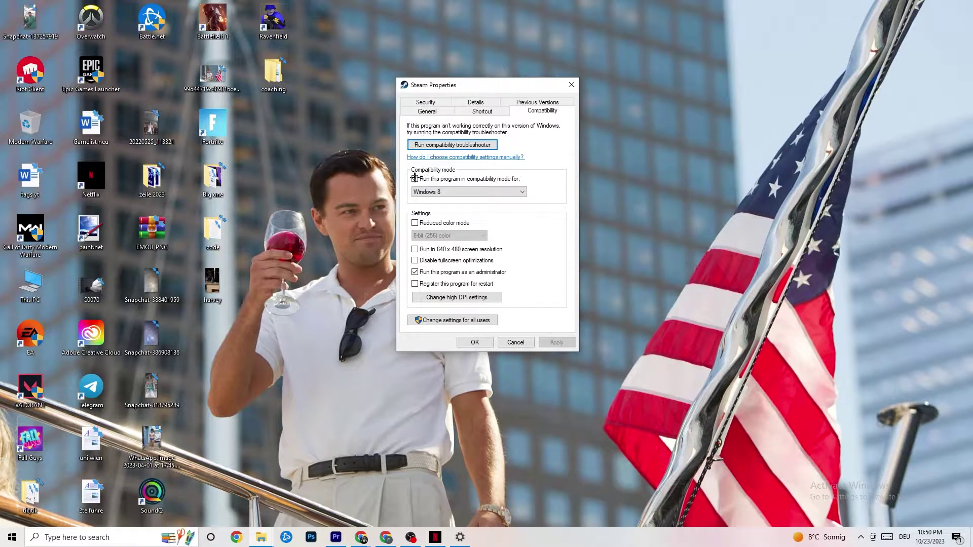
pyautogui.click(492, 189)
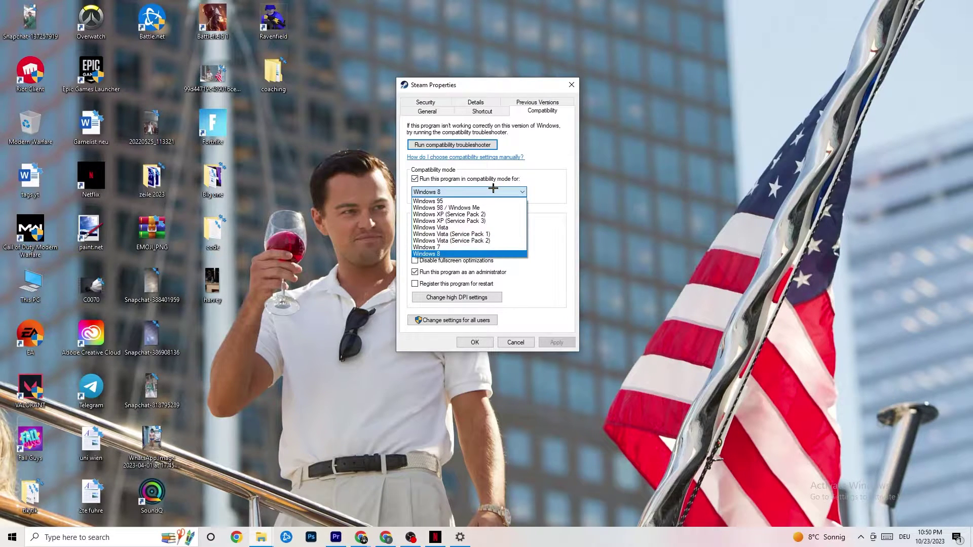
pyautogui.click(530, 233)
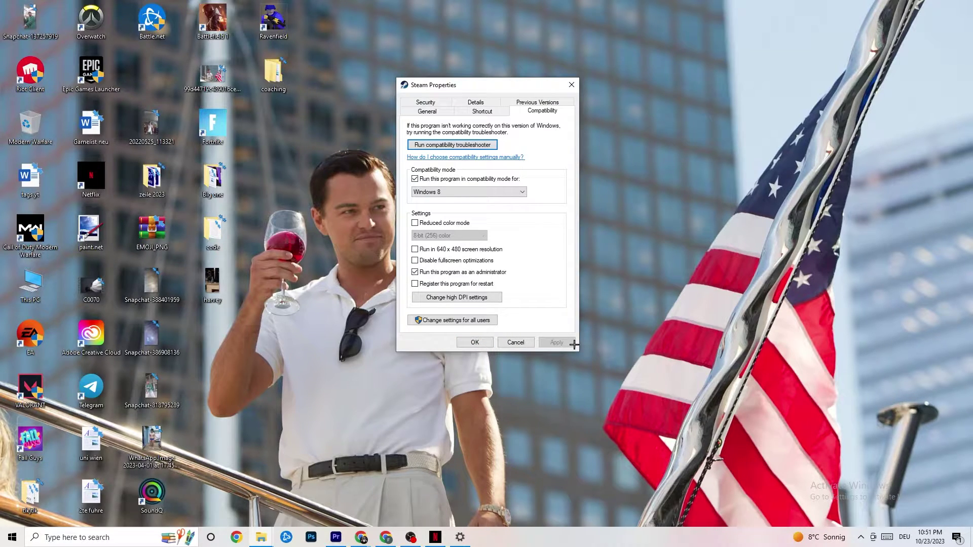
pyautogui.click(476, 343)
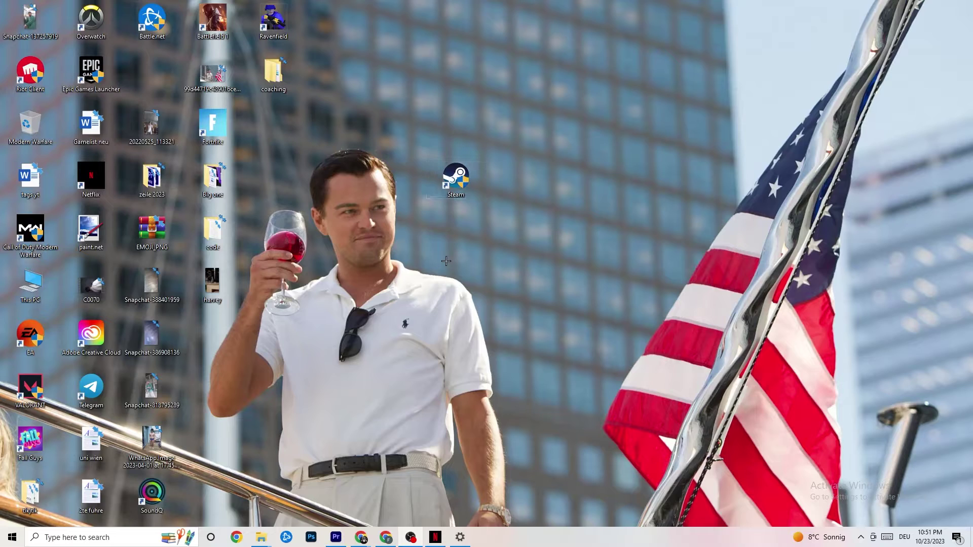
pyautogui.rightClick(439, 182)
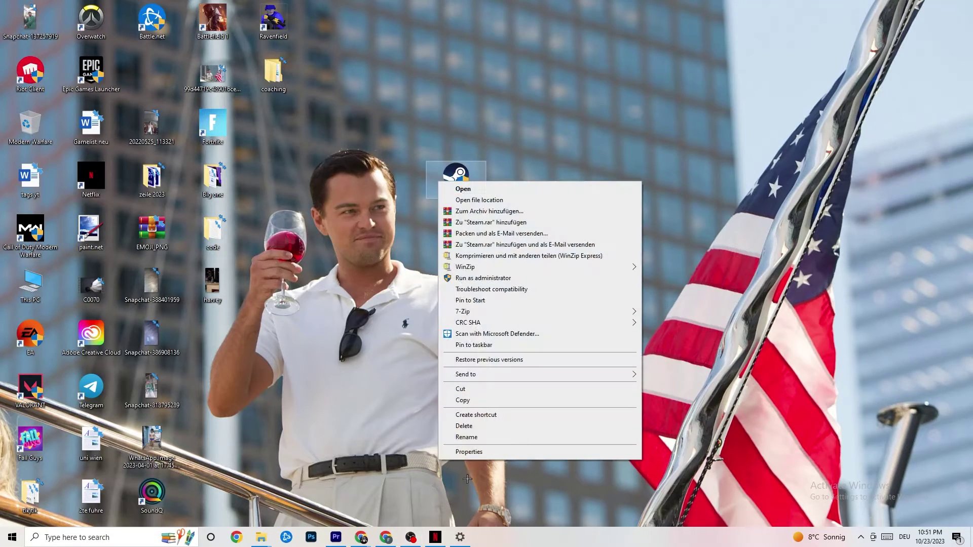
pyautogui.click(361, 218)
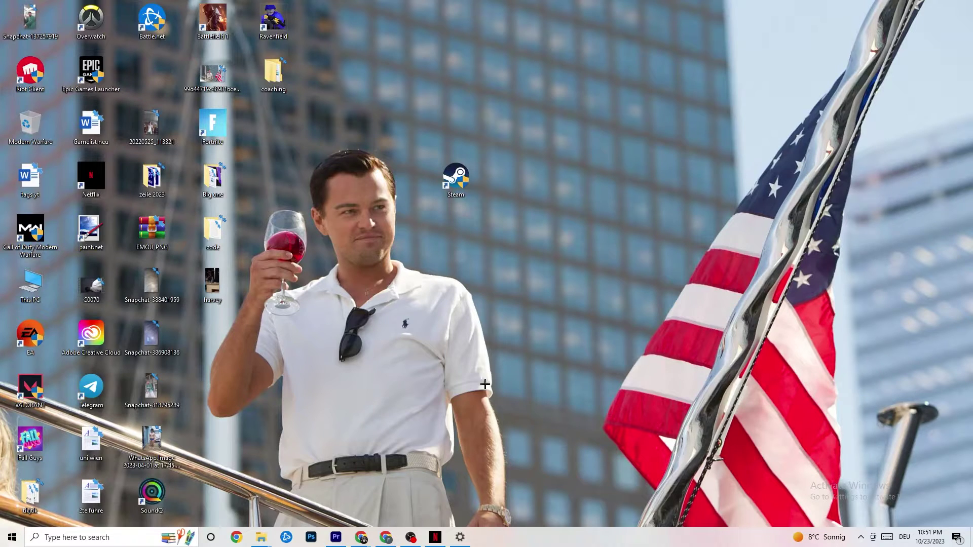
# - Return to the Settings home page and examine the scaling options in the System display settings
pyautogui.click(12, 537)
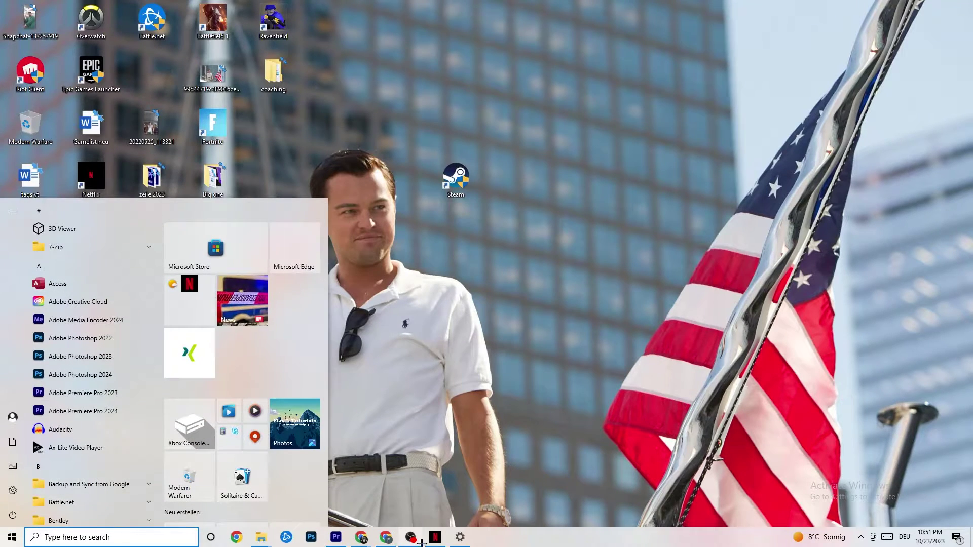
pyautogui.click(459, 537)
pyautogui.click(2, 11)
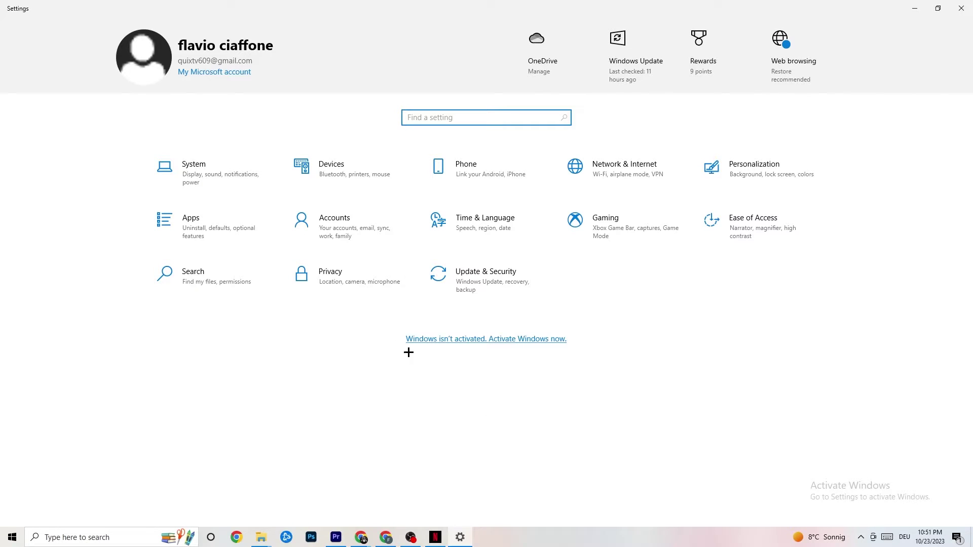
pyautogui.click(232, 186)
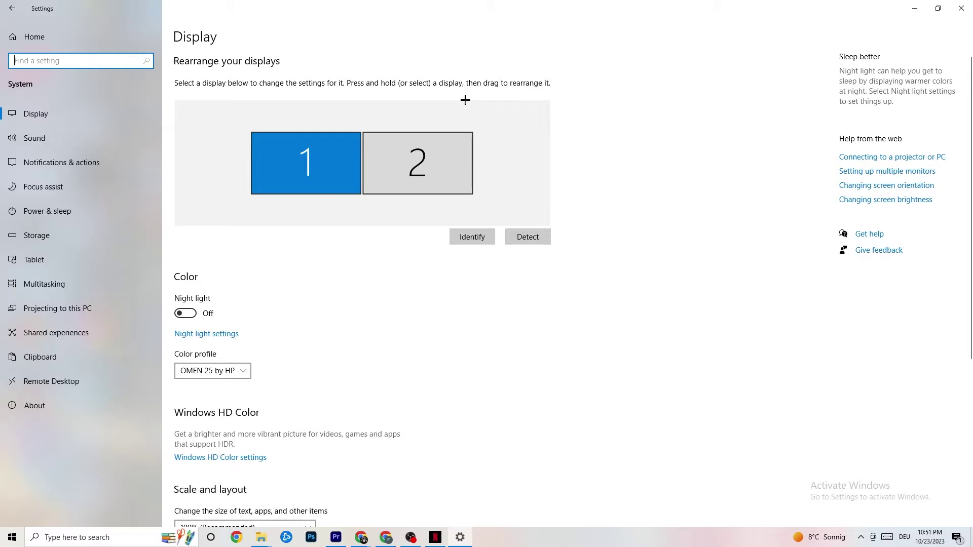
pyautogui.scroll(-4, 280, 171)
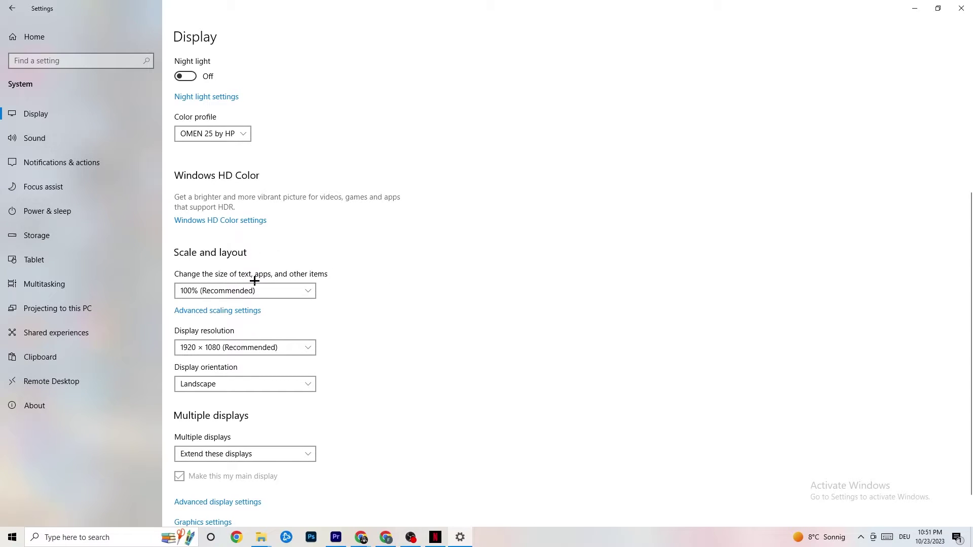
pyautogui.click(297, 282)
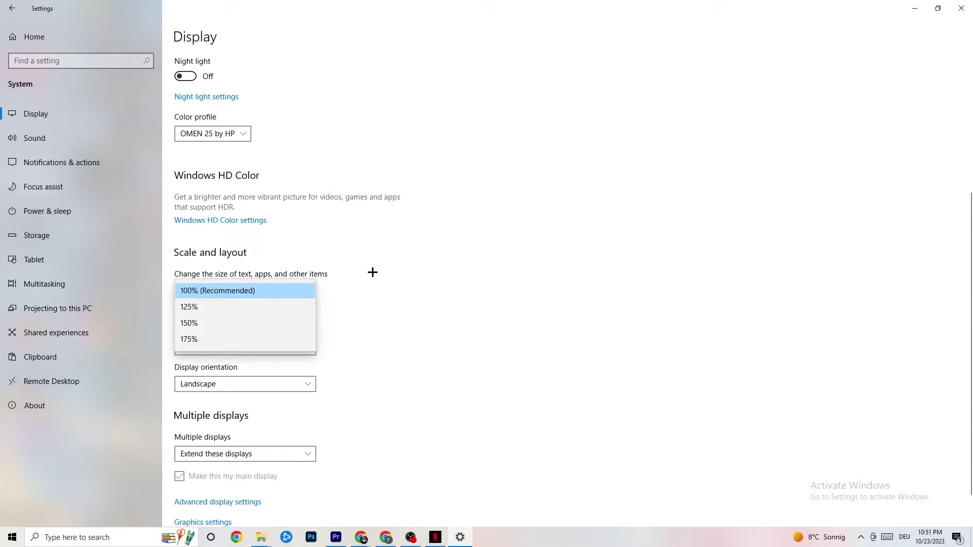
pyautogui.click(442, 248)
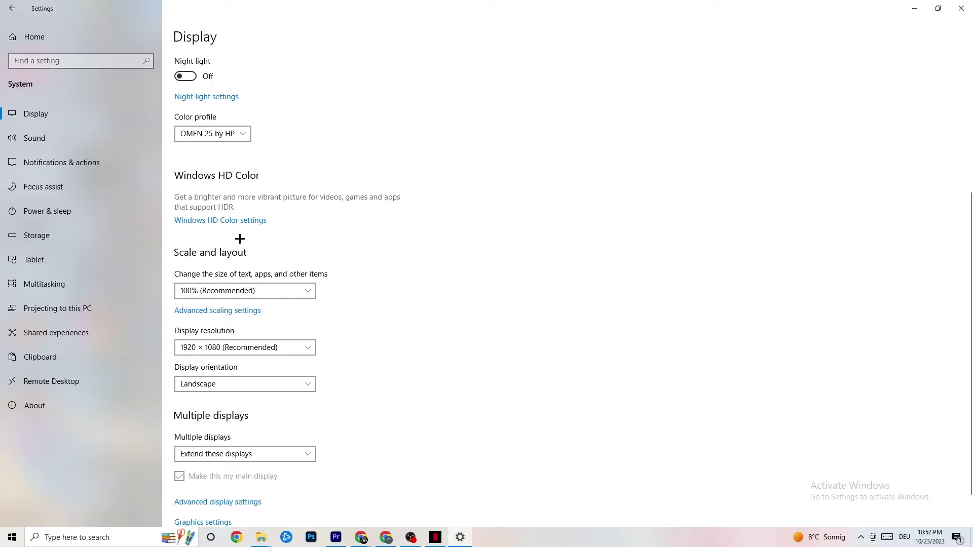
# - Review the available power plans through the additional power settings of Power & sleep, closing Power Options when done
pyautogui.click(65, 208)
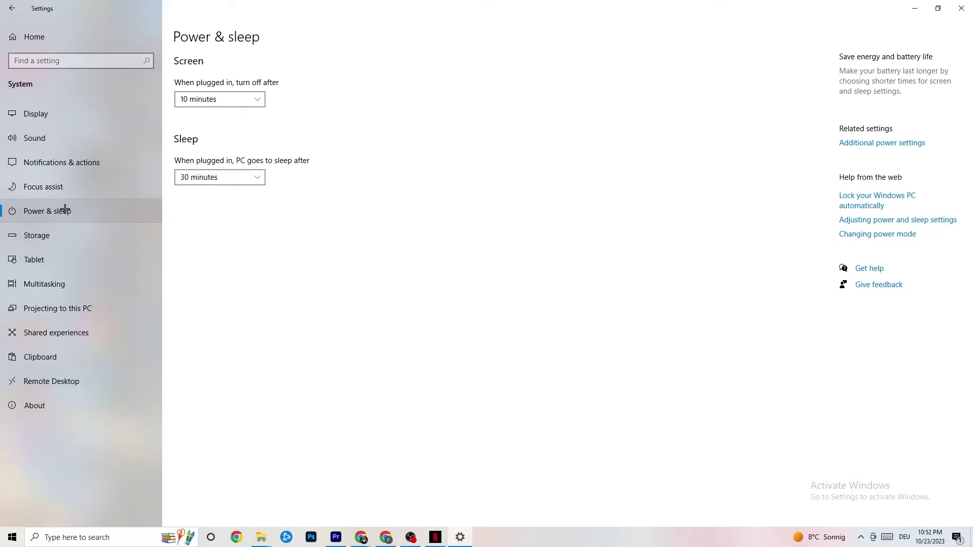
pyautogui.click(892, 144)
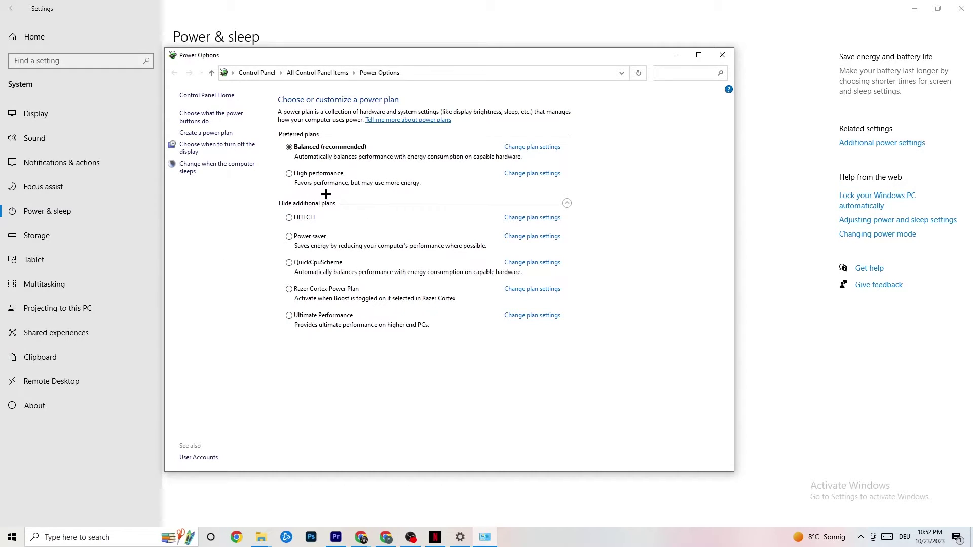
pyautogui.click(721, 56)
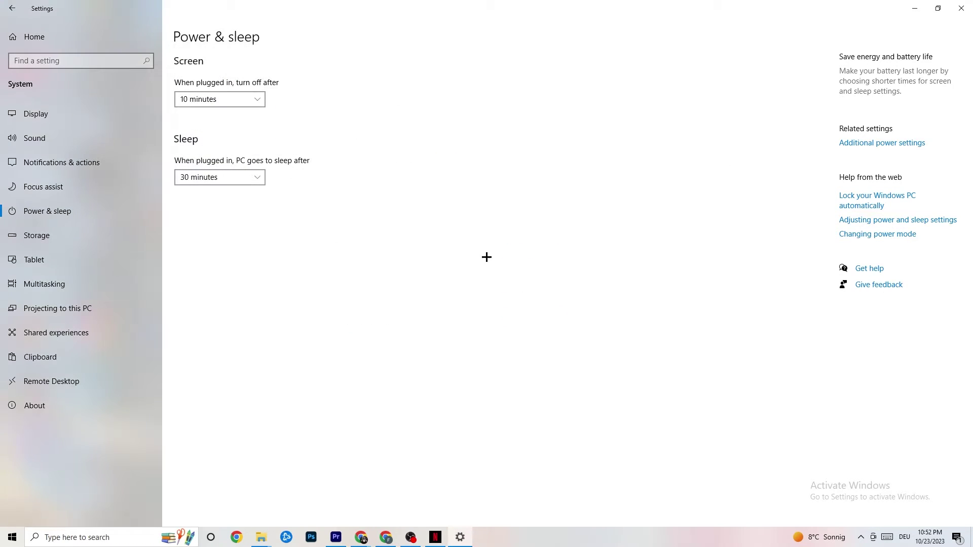
# - Open the Storage Sense configuration and review its run frequency and recycle bin cleanup options, returning to the Storage page
pyautogui.click(76, 235)
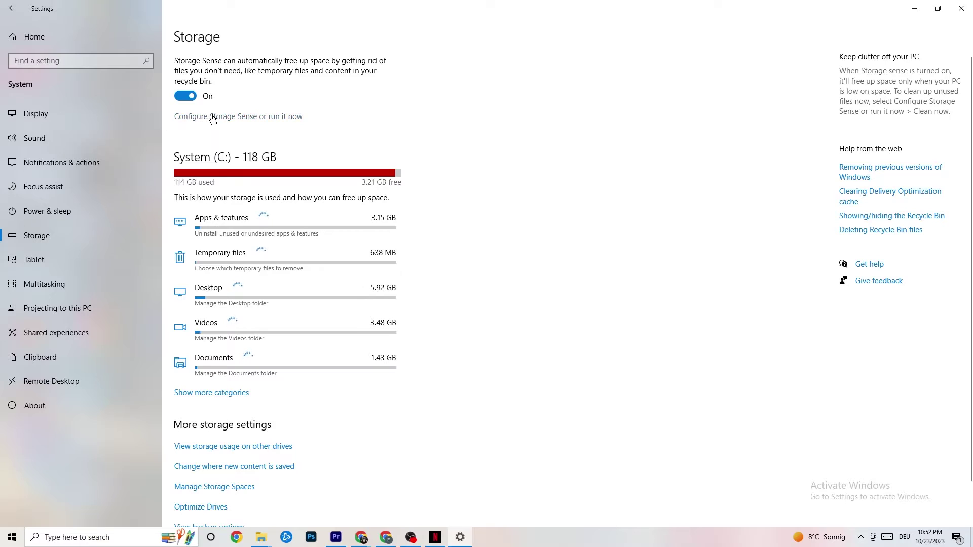
pyautogui.click(273, 117)
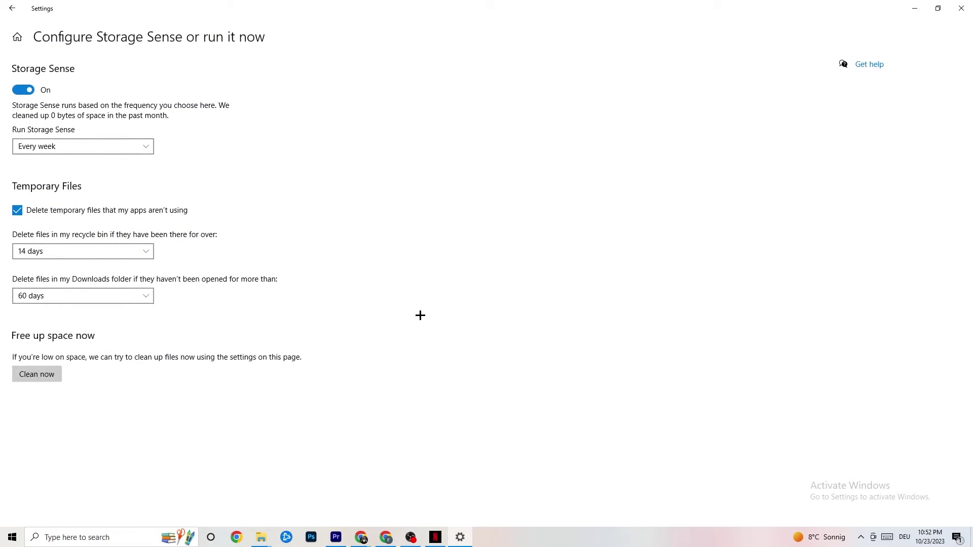
pyautogui.click(137, 146)
pyautogui.click(371, 206)
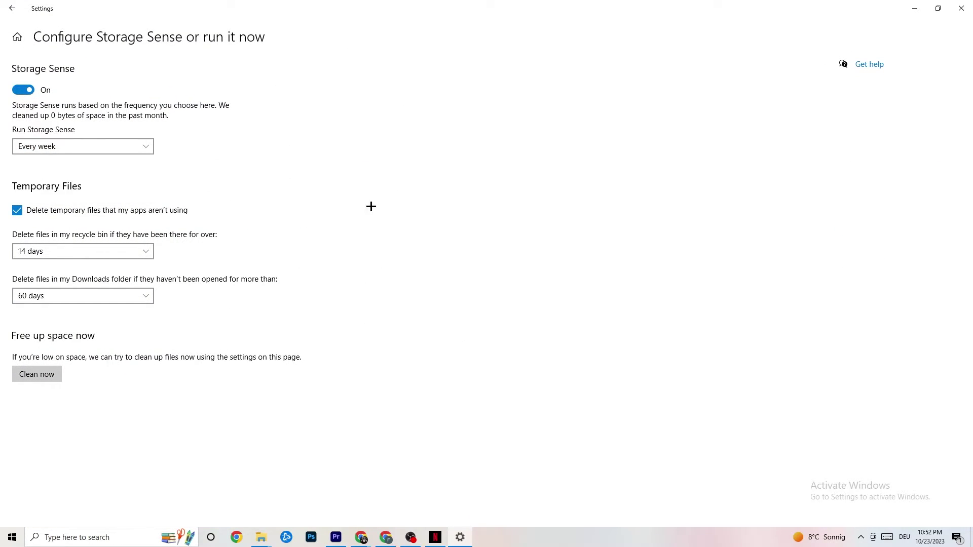
pyautogui.click(68, 145)
pyautogui.click(80, 216)
pyautogui.click(148, 251)
pyautogui.click(328, 240)
pyautogui.click(11, 8)
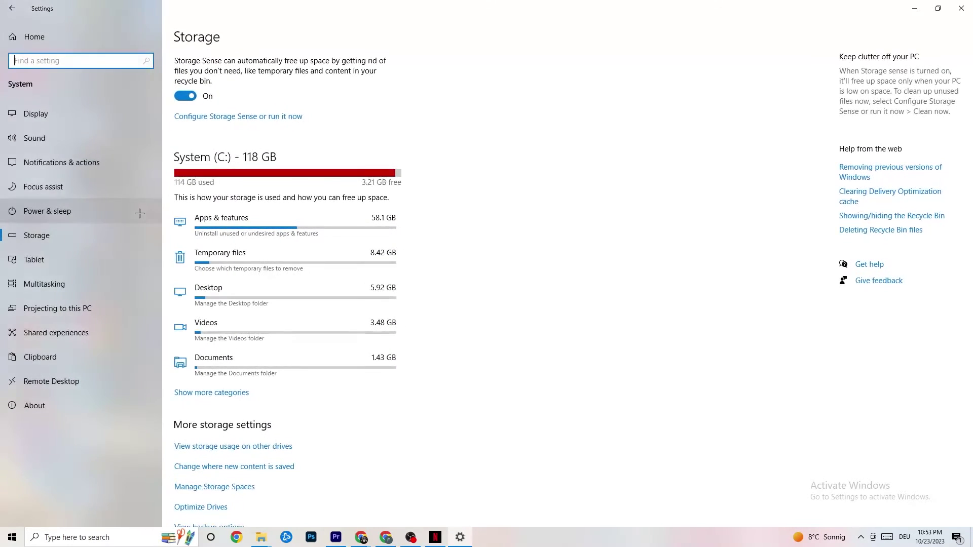
# - Open the Gaming settings, check the Captures and Game Mode pages, and close Settings
pyautogui.click(11, 8)
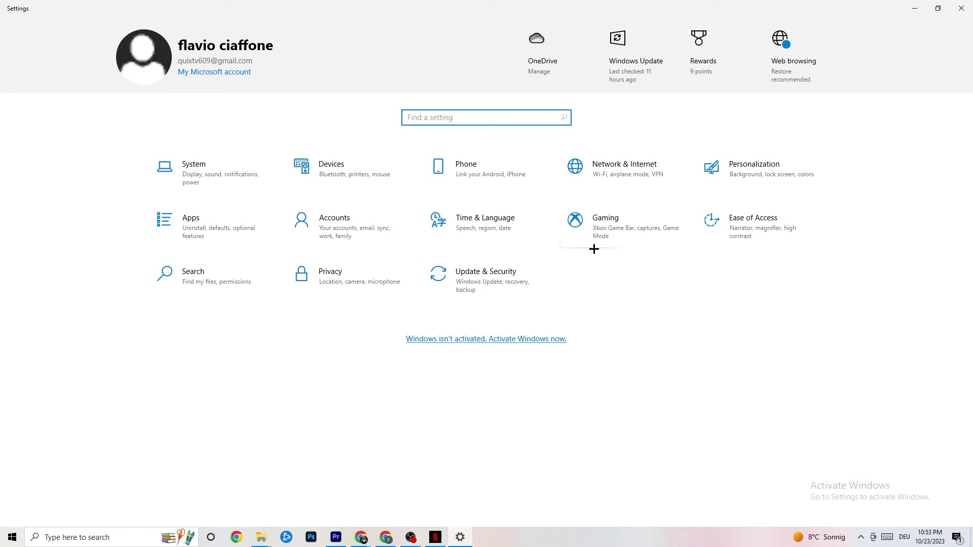
pyautogui.click(626, 228)
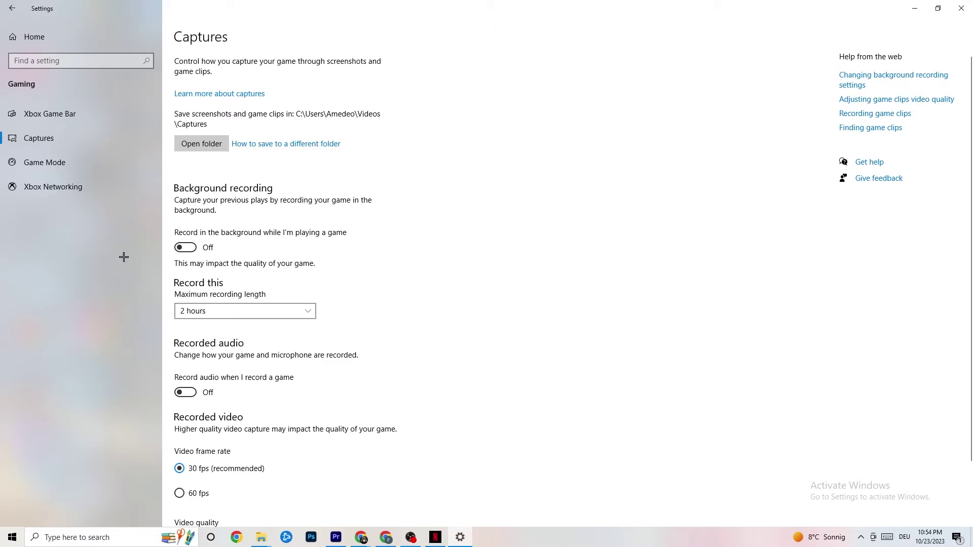
pyautogui.click(50, 164)
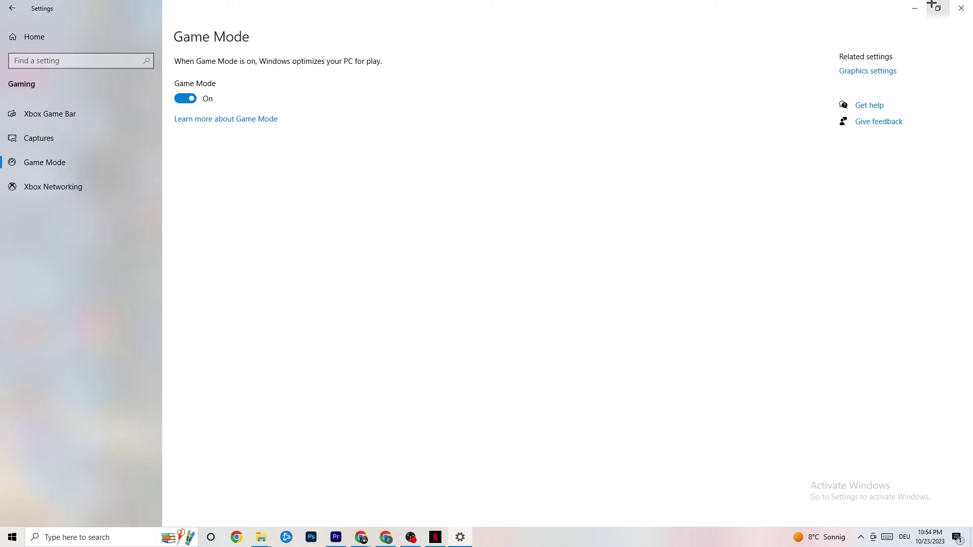
pyautogui.click(962, 8)
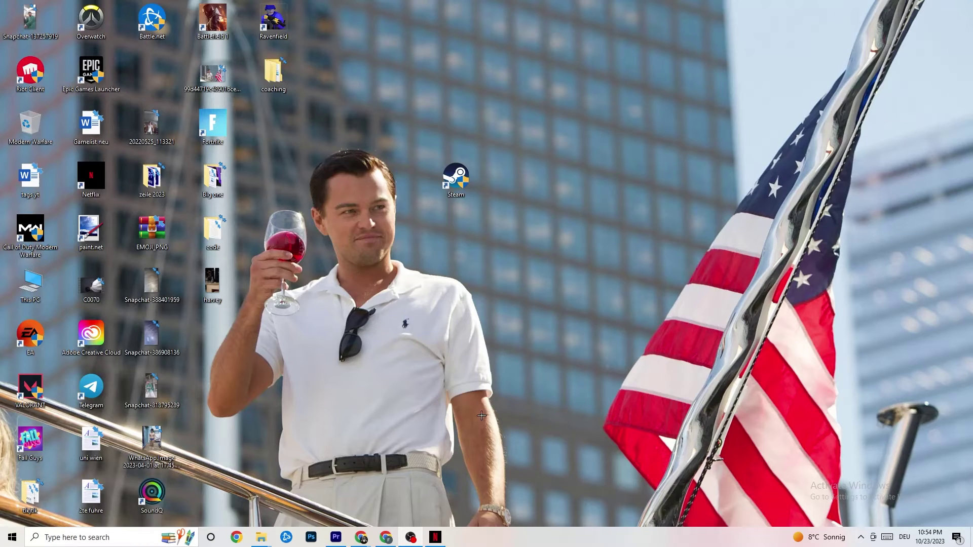
# - Open Task Manager and review the running apps and background processes, checking the available actions for the Netflix process
pyautogui.rightClick(497, 544)
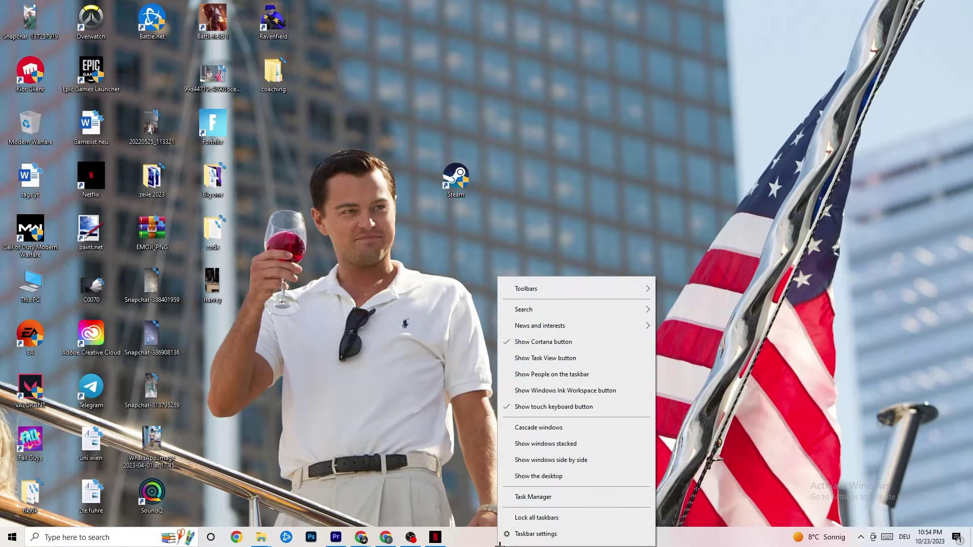
pyautogui.click(527, 498)
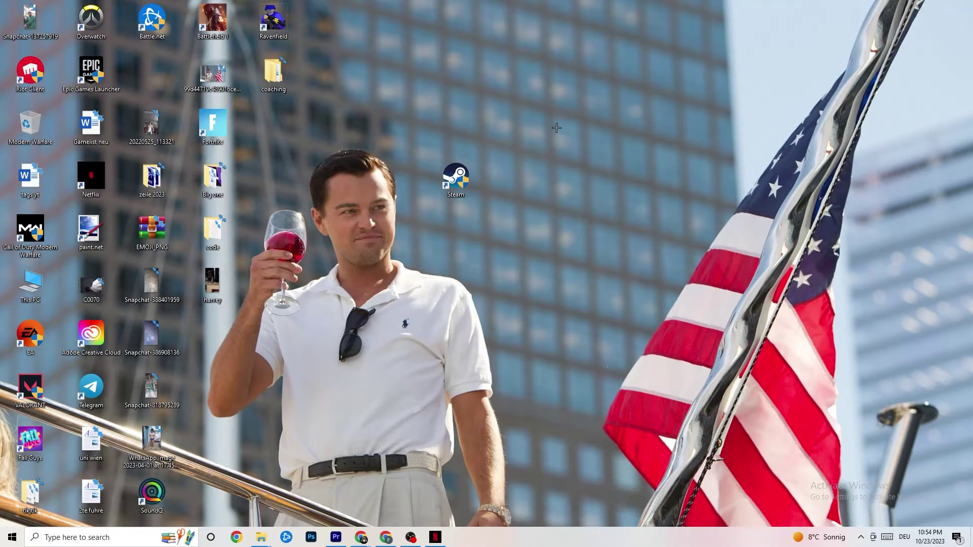
pyautogui.click(559, 28)
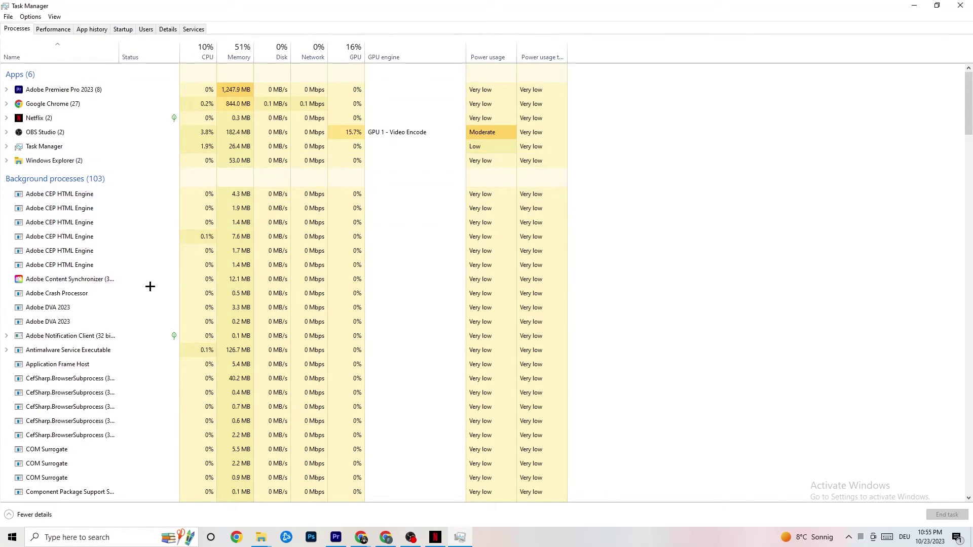
pyautogui.scroll(-7, 188, 341)
pyautogui.scroll(7, 188, 339)
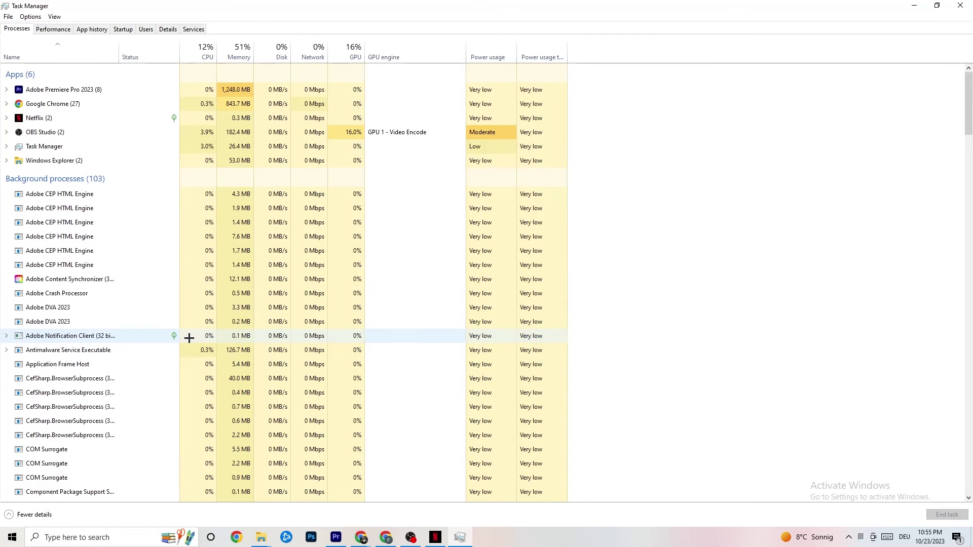
pyautogui.scroll(-1, 223, 301)
pyautogui.scroll(1, 127, 264)
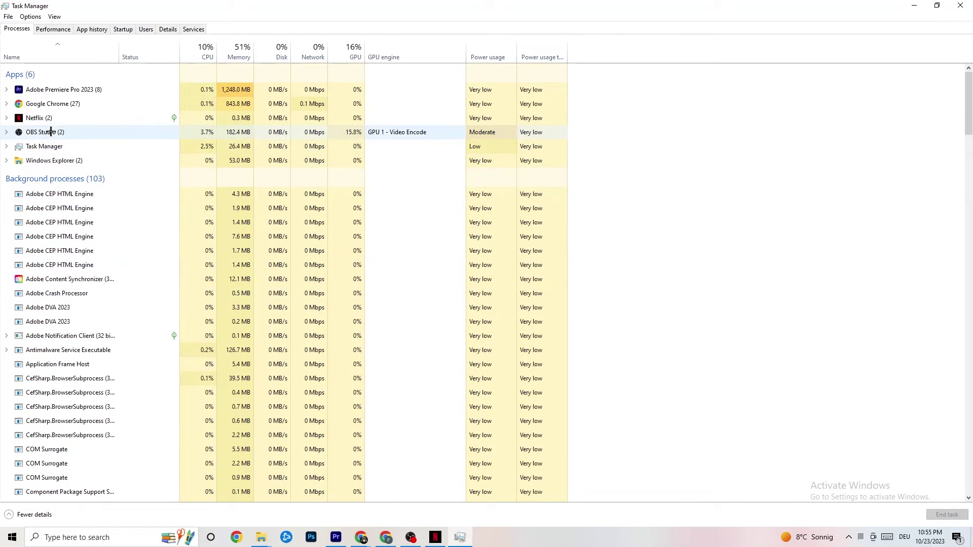
pyautogui.rightClick(60, 118)
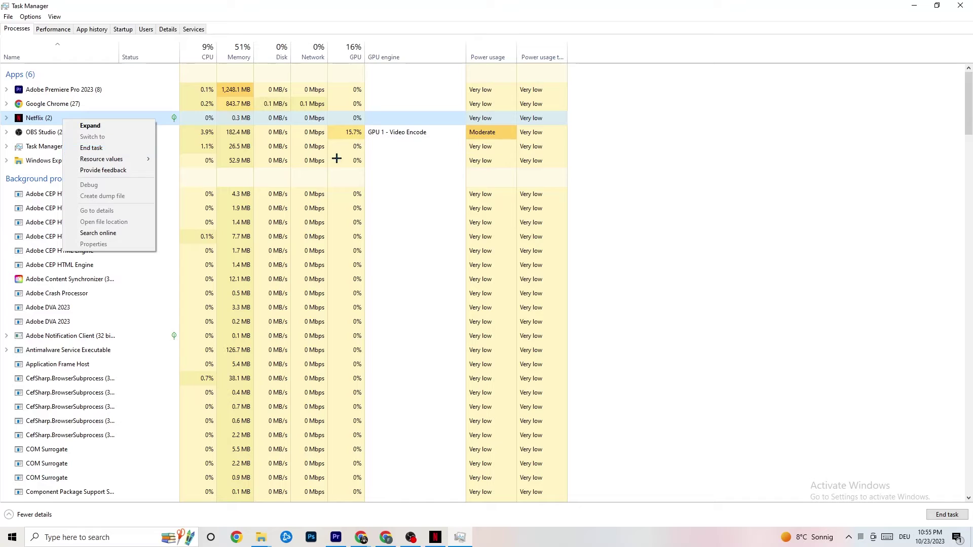
pyautogui.click(665, 262)
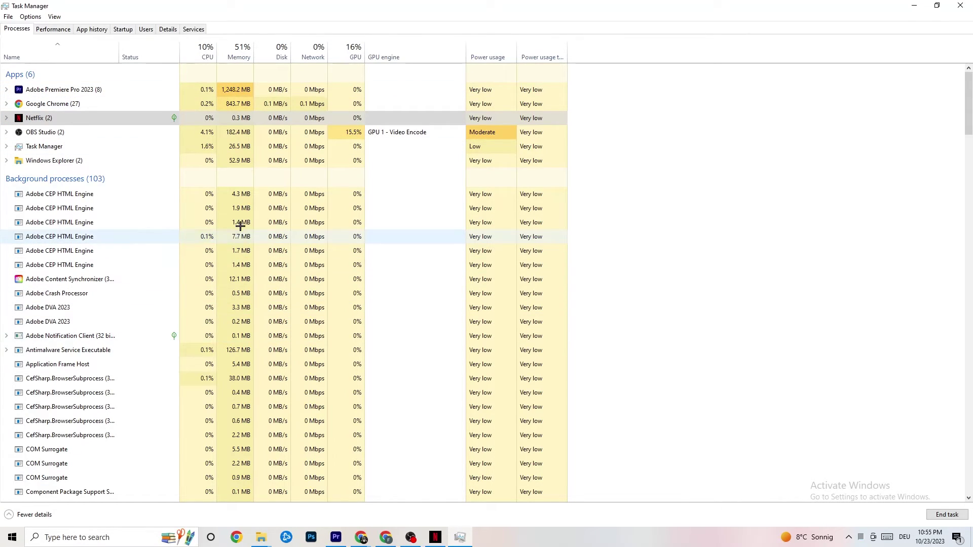
# - Examine the priority options for the Adobe Premiere Pro process in the detailed process list
pyautogui.click(160, 31)
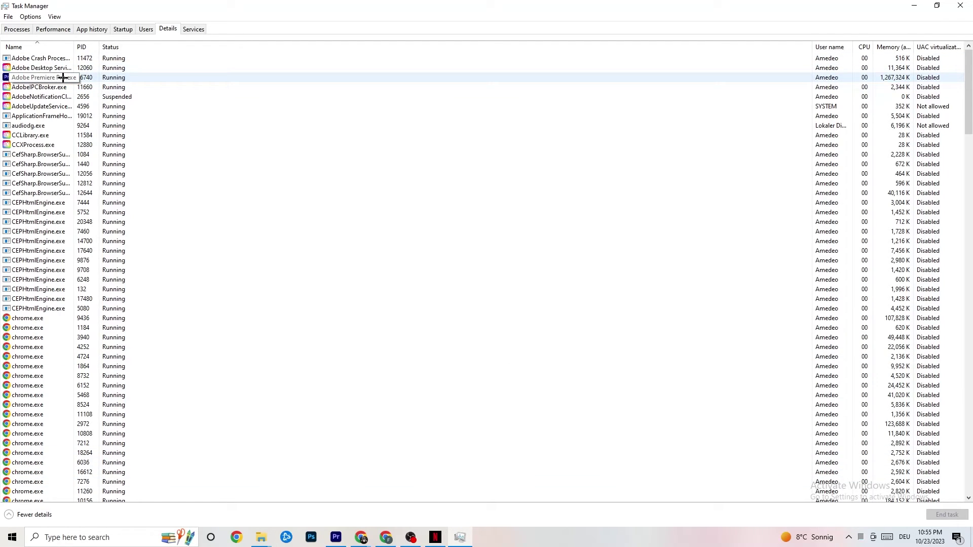
pyautogui.rightClick(95, 79)
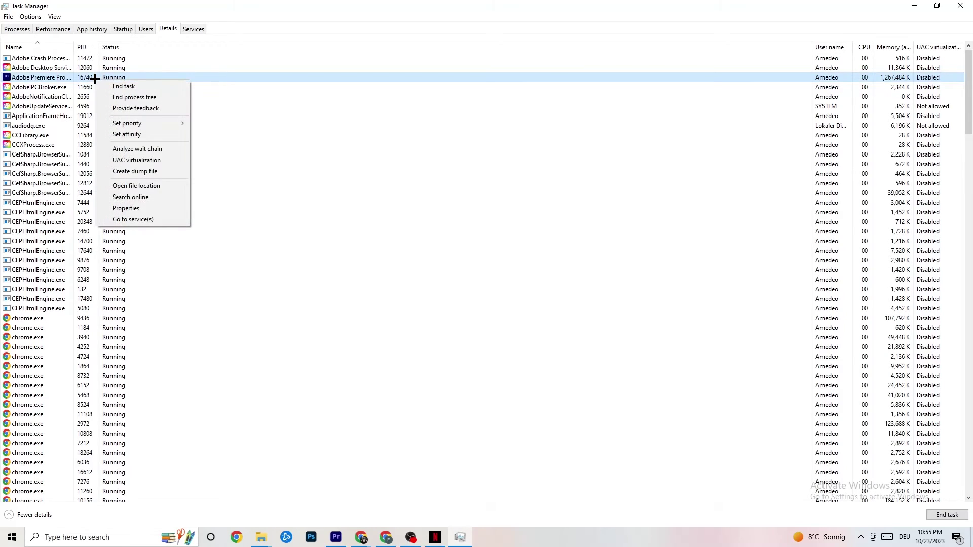
pyautogui.moveTo(150, 123)
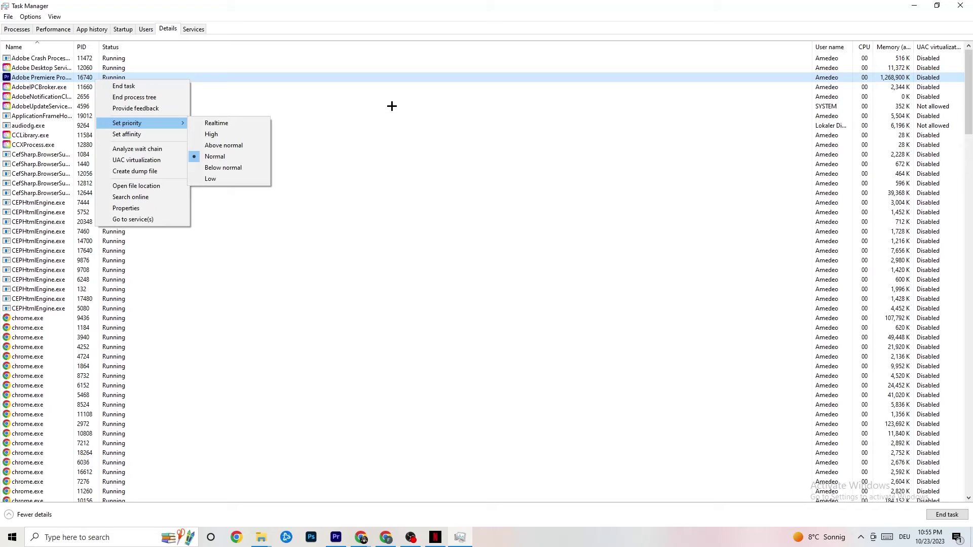
pyautogui.click(161, 123)
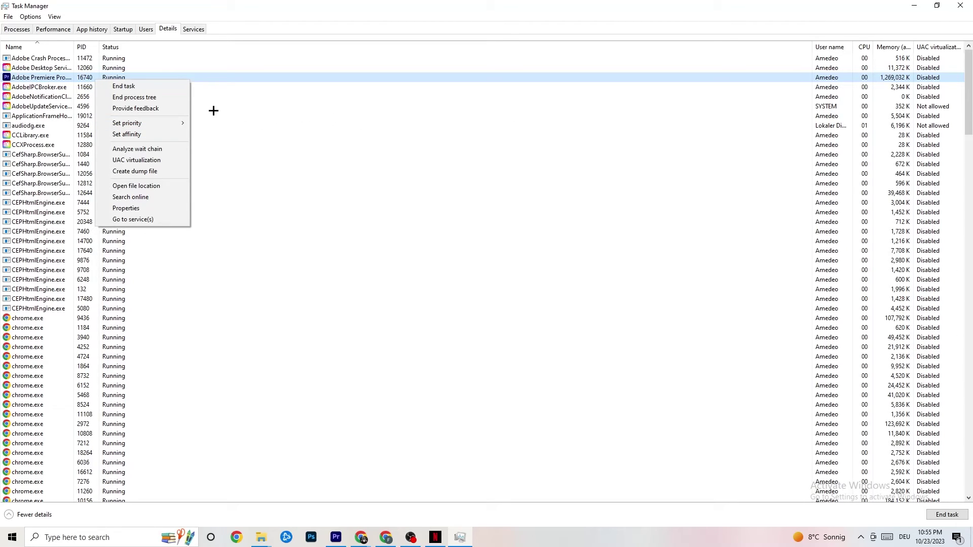
# - Review the startup programs, checking the available actions for Google Drive and Pivot Software Support, and close Task Manager
pyautogui.click(124, 29)
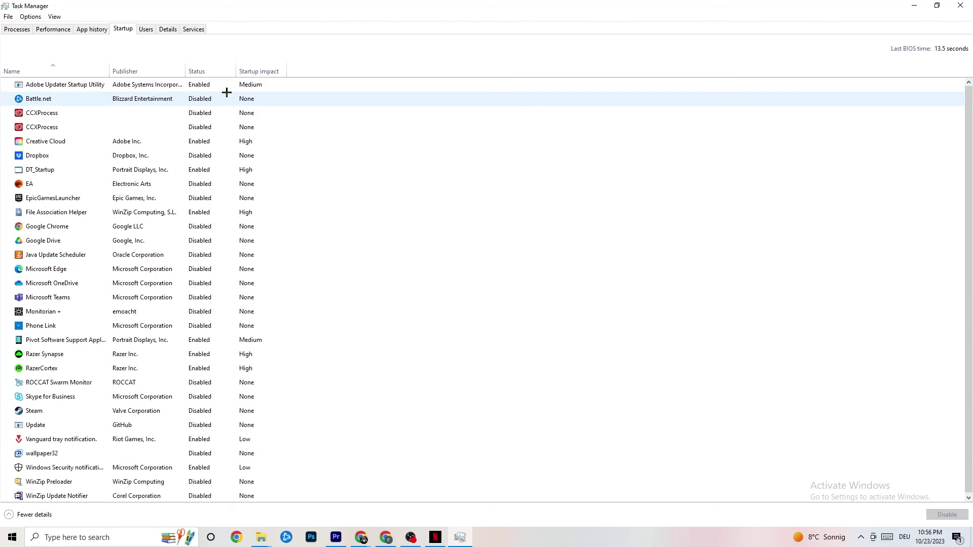
pyautogui.rightClick(140, 241)
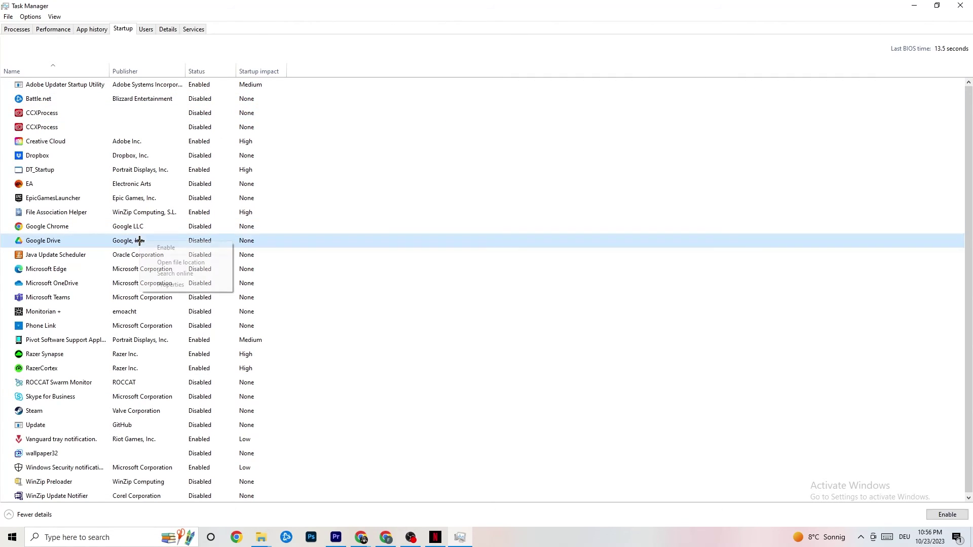
pyautogui.rightClick(192, 341)
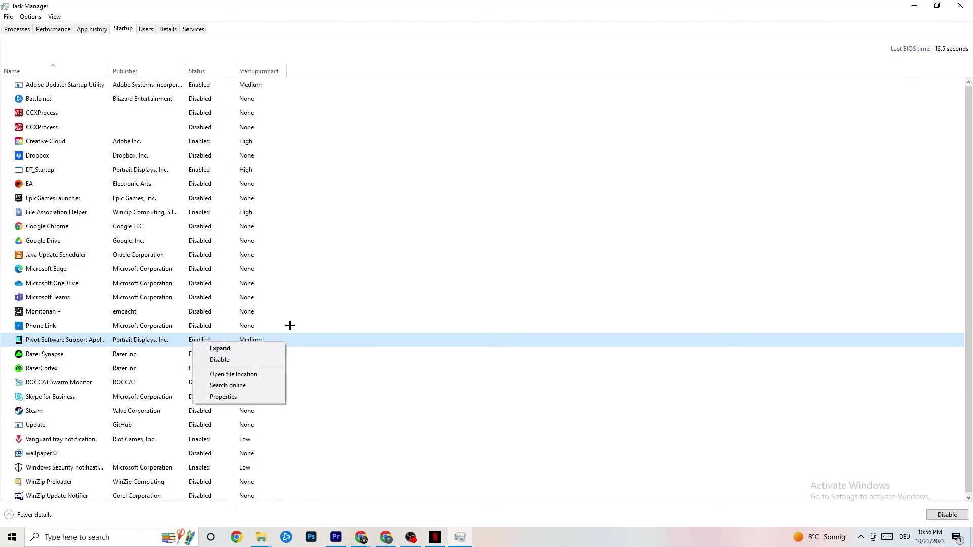
pyautogui.click(394, 15)
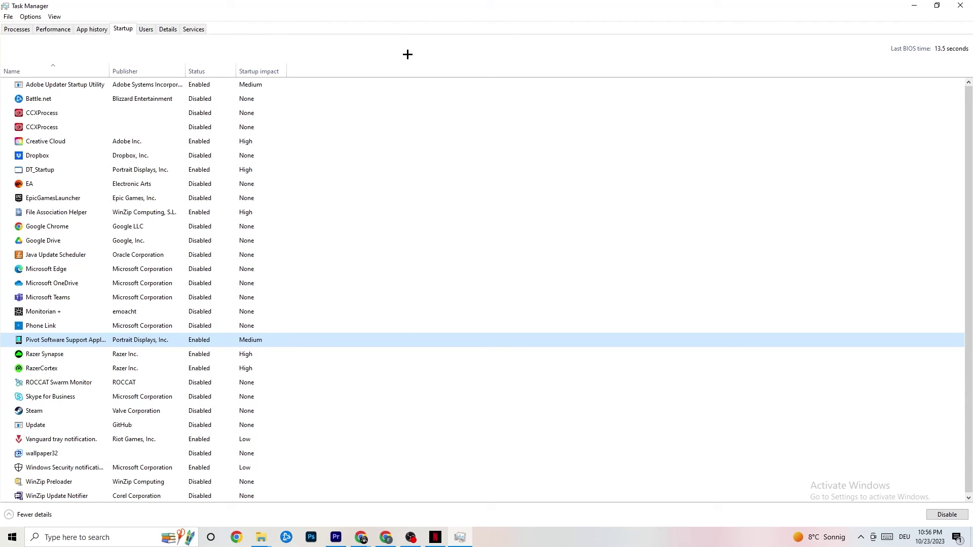
pyautogui.click(960, 6)
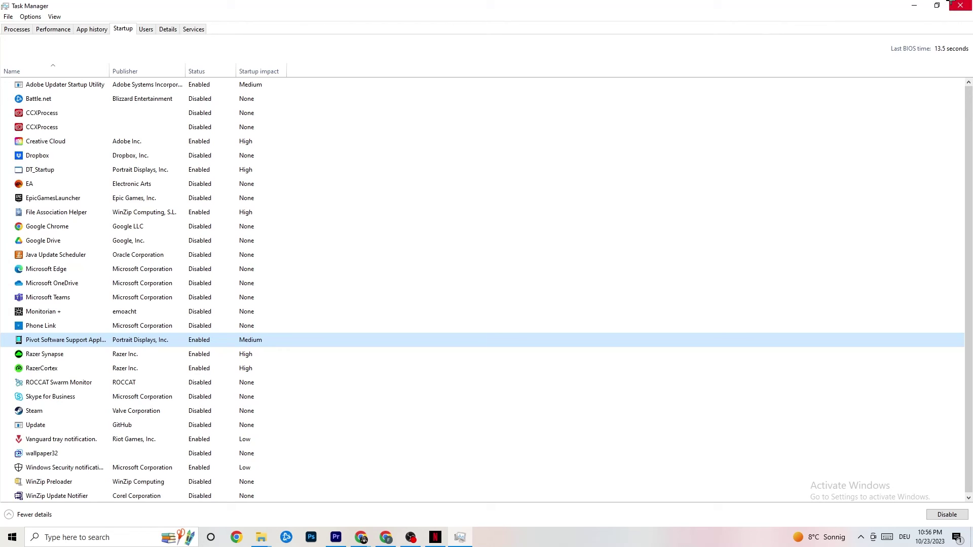